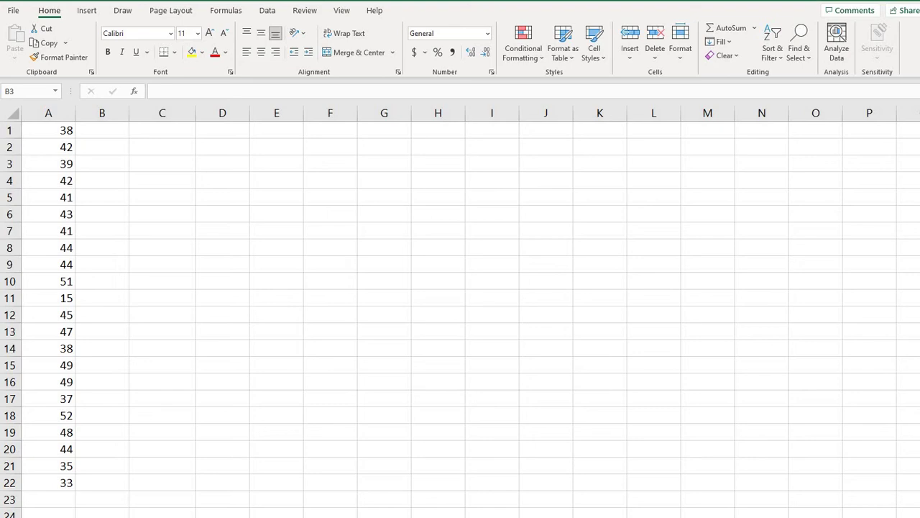
Try inserting a Box & Whisker chart of cells A1:A22 through Quick Analysis, and remove that chart again.
key(ctrl+Home)
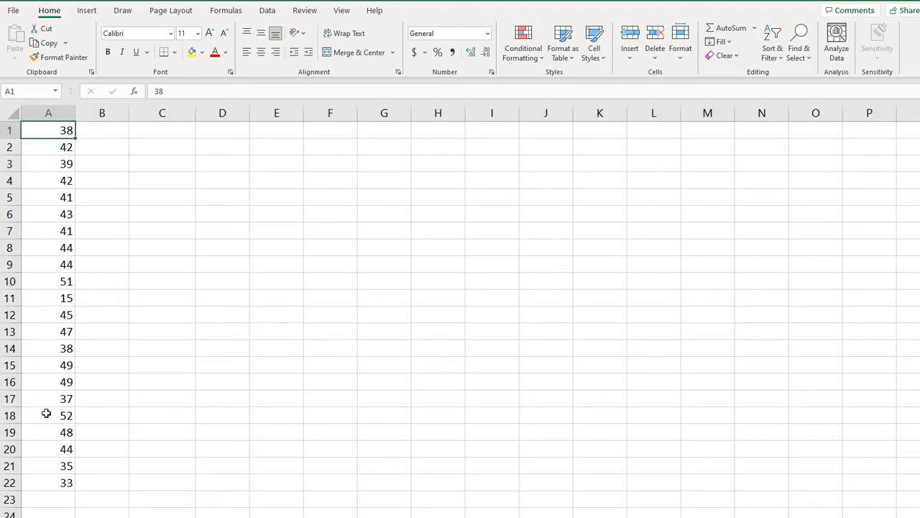
shift+click(59, 480)
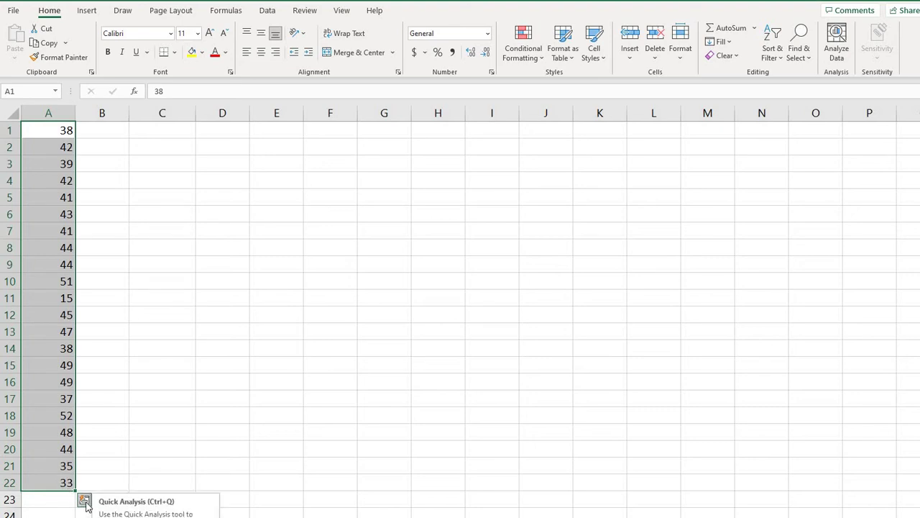
click(85, 505)
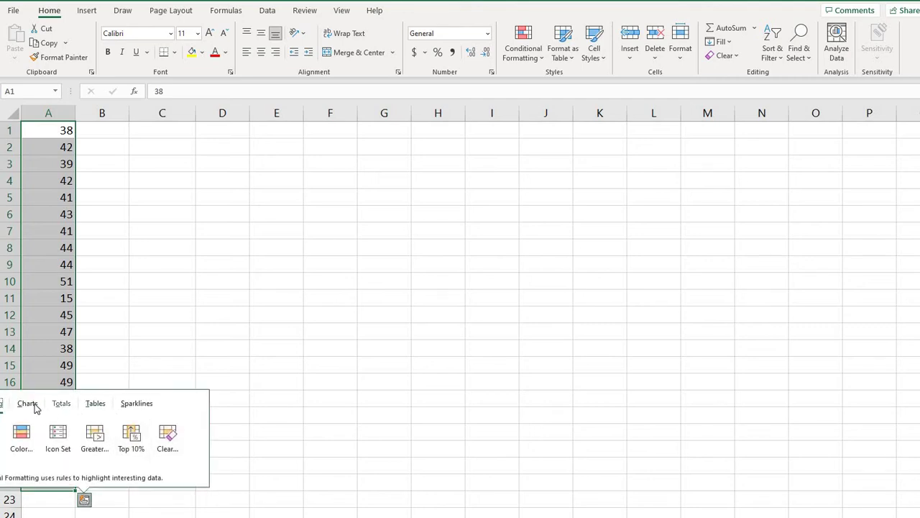
click(29, 405)
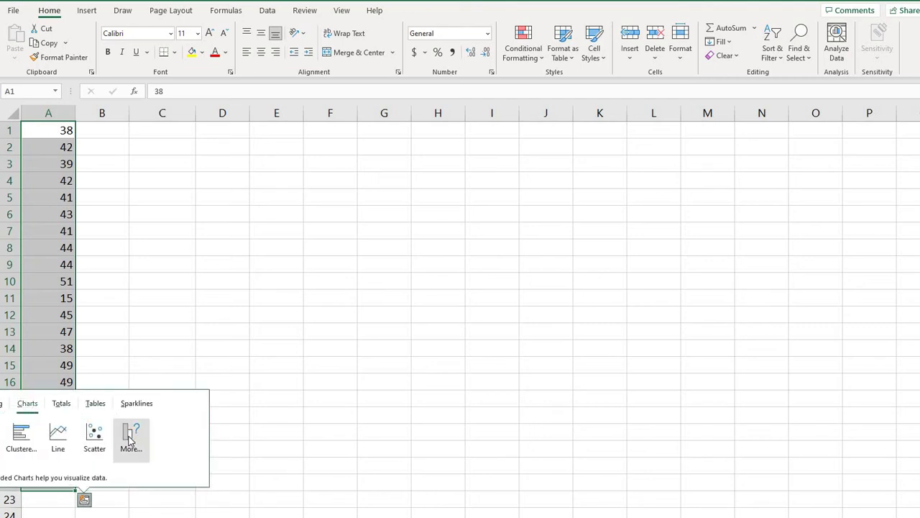
click(130, 439)
click(379, 132)
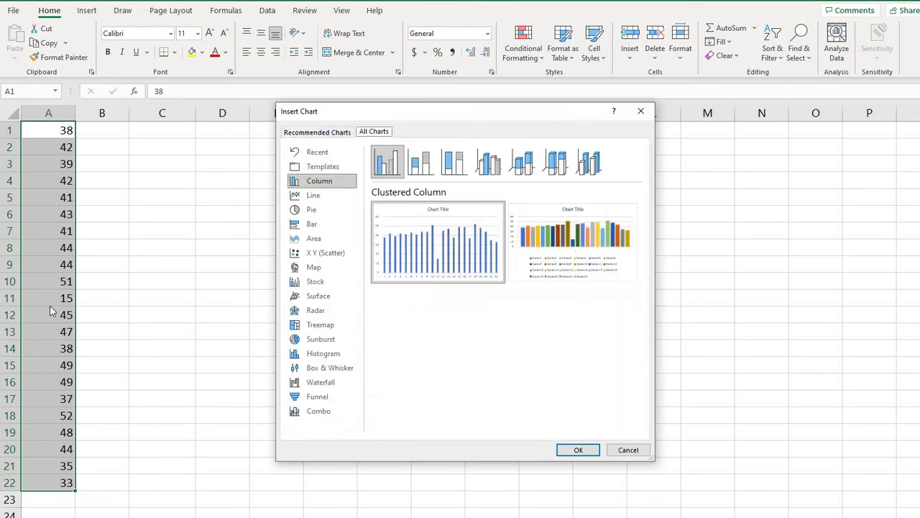
click(330, 369)
click(586, 458)
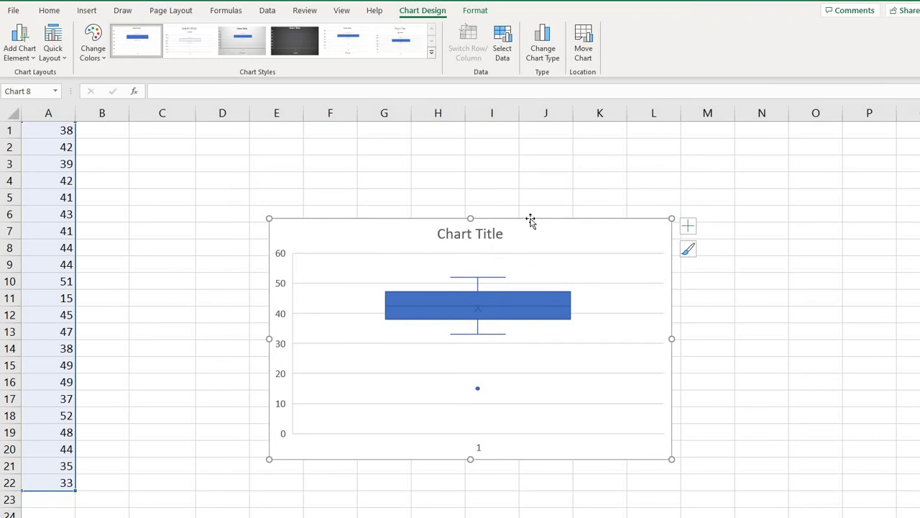
key(Delete)
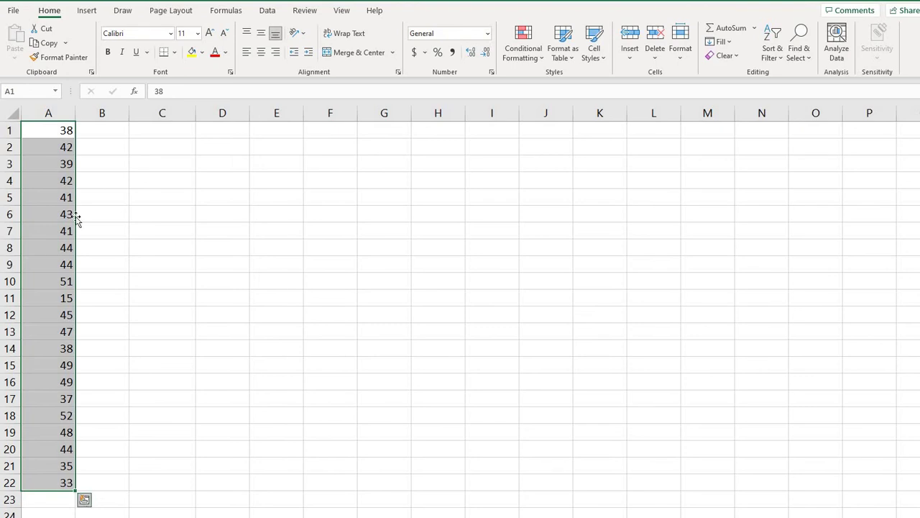
Insert a Box & Whisker chart of the data in cells A1:A22, choosing it from all chart types.
click(90, 15)
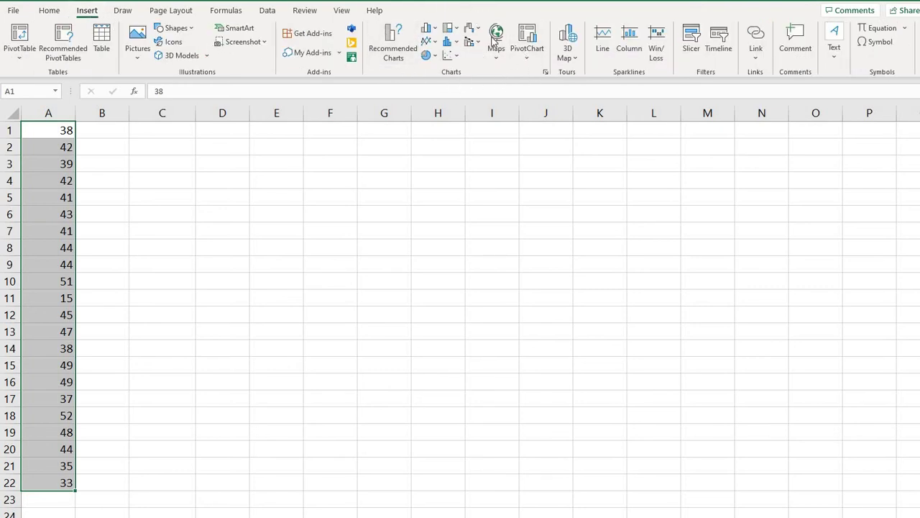
click(546, 73)
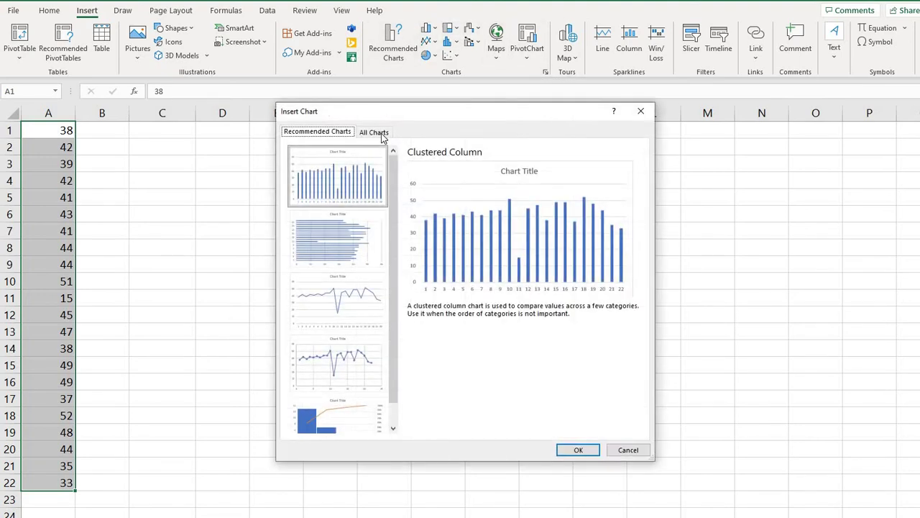
click(375, 132)
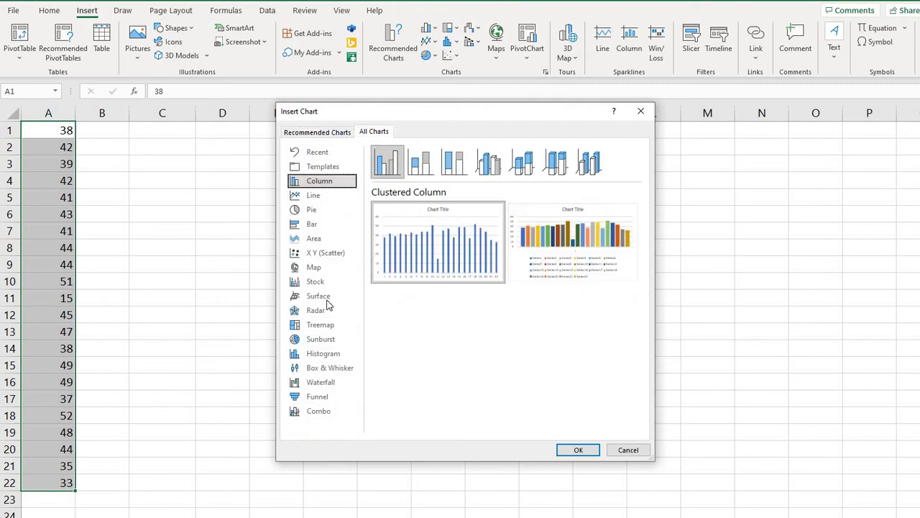
click(330, 367)
click(579, 450)
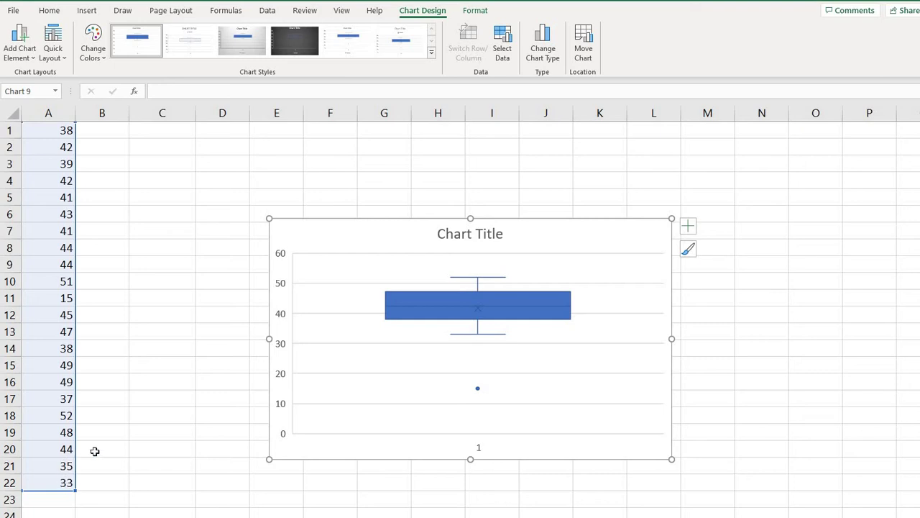
Delete the chart title and apply the second quick layout, which adds data labels and drops the gridlines.
click(487, 222)
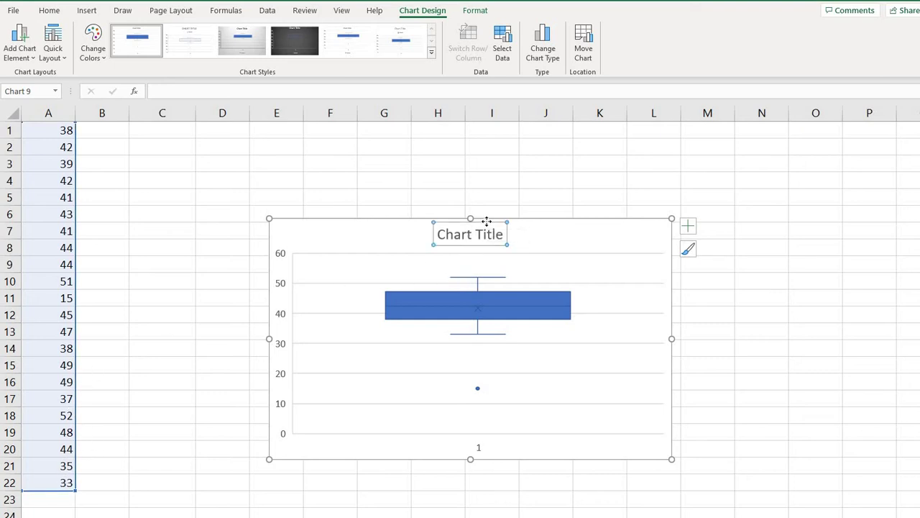
key(Delete)
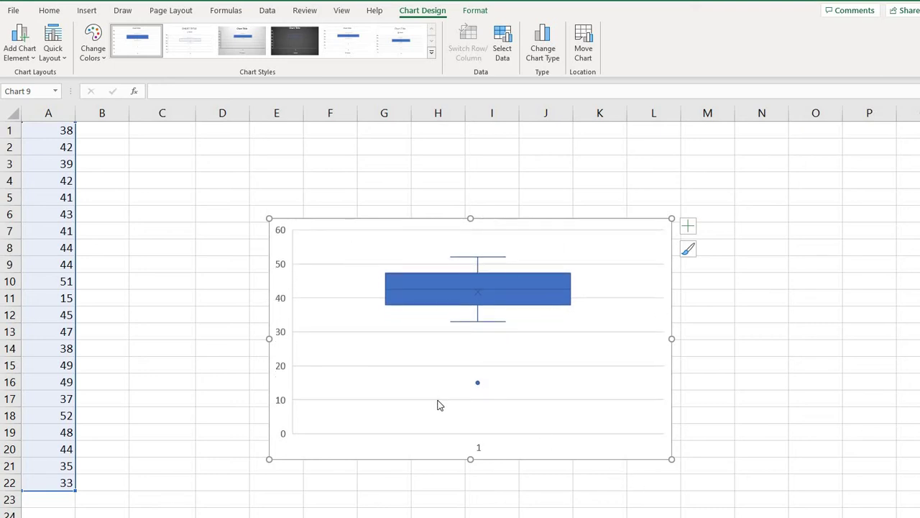
click(62, 61)
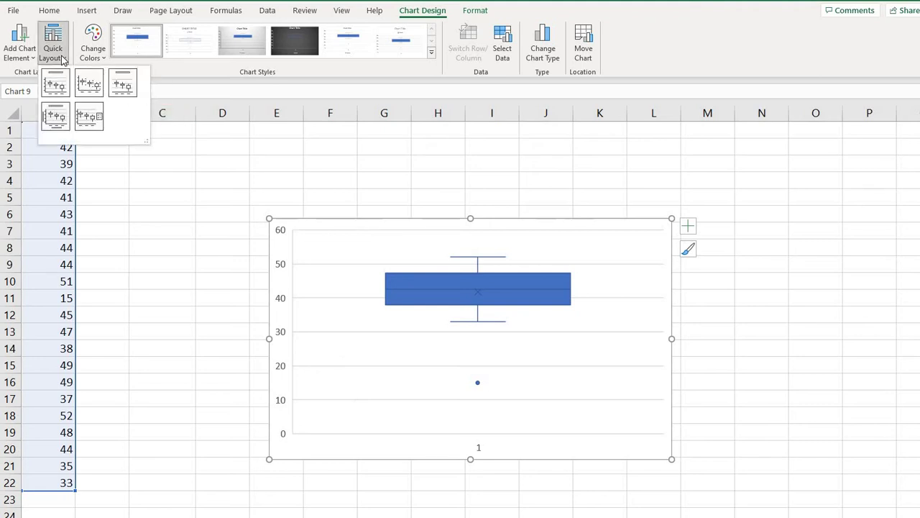
click(90, 84)
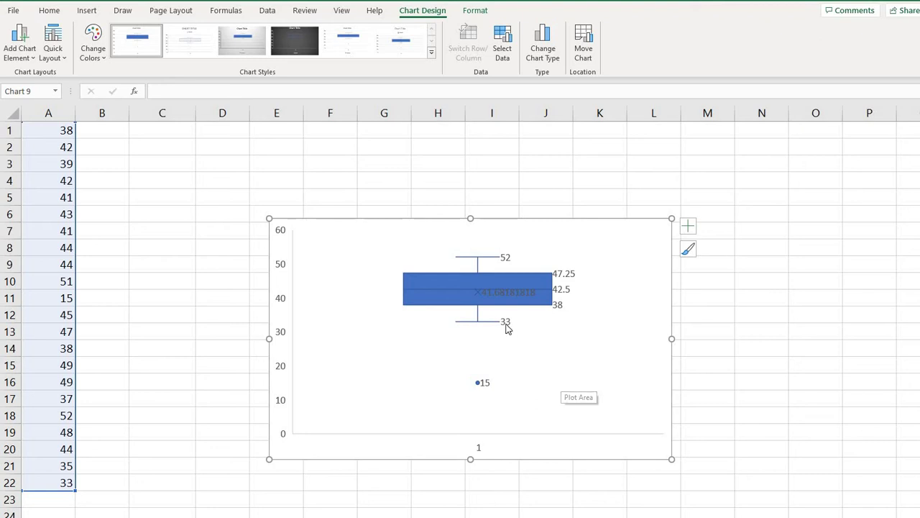
mouse_move(506, 328)
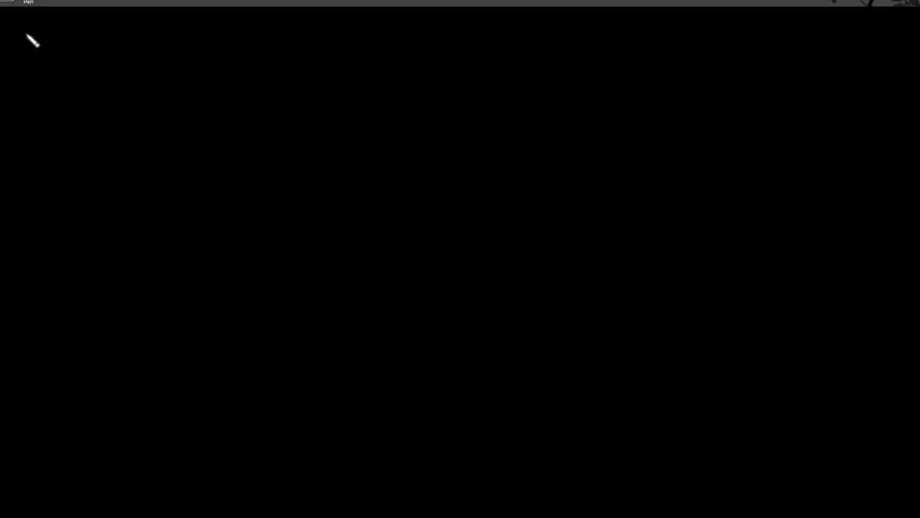
Switch to the black drawing canvas and handwrite "1.5*IQR" in teal as the first line.
mouse_move(65, 35)
mouse_down()
mouse_move(66, 54)
mouse_move(94, 33)
mouse_move(85, 50)
mouse_move(118, 51)
mouse_up()
click(77, 51)
mouse_move(118, 35)
mouse_down()
mouse_move(104, 51)
mouse_move(146, 38)
mouse_move(153, 56)
mouse_move(169, 55)
mouse_up()
Handwrite "IQR = interquartile range" in teal beneath the first line.
mouse_move(59, 84)
mouse_down()
mouse_move(59, 101)
mouse_move(72, 101)
mouse_up()
mouse_move(46, 82)
mouse_down()
mouse_move(81, 83)
mouse_move(91, 101)
mouse_up()
mouse_move(97, 85)
mouse_down()
mouse_move(98, 101)
mouse_move(128, 90)
mouse_up()
drag(120, 96, 165, 99)
click(145, 86)
mouse_move(176, 81)
mouse_down()
mouse_move(176, 99)
mouse_move(182, 87)
mouse_up()
mouse_move(183, 93)
mouse_down()
mouse_move(198, 87)
mouse_move(216, 104)
mouse_move(260, 83)
mouse_up()
click(213, 81)
mouse_move(264, 69)
mouse_down()
mouse_move(263, 86)
mouse_move(270, 79)
mouse_up()
drag(274, 82, 281, 86)
mouse_move(285, 81)
mouse_down()
mouse_move(328, 71)
mouse_move(360, 84)
mouse_move(363, 95)
mouse_move(388, 81)
mouse_up()
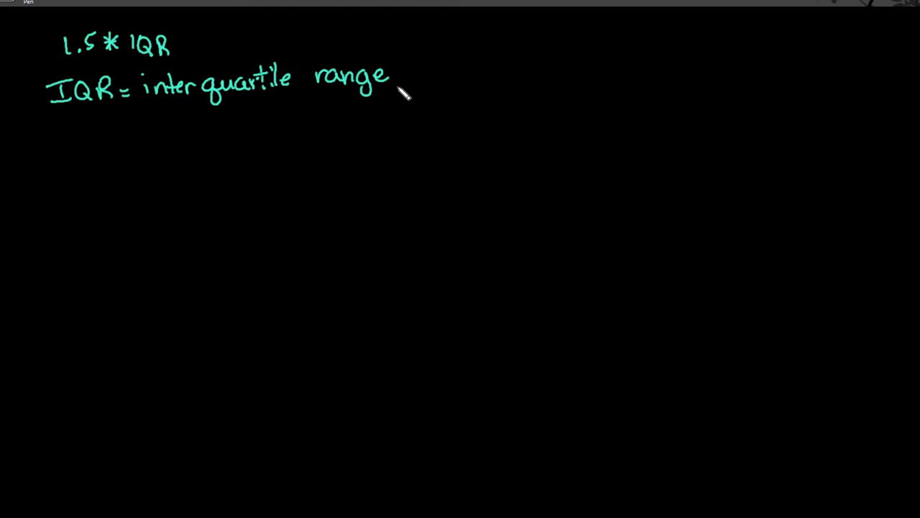
Complete the interquartile range definition by handwriting "= Q3 - Q1" in green after it.
mouse_move(401, 75)
mouse_down()
mouse_move(416, 74)
mouse_move(416, 83)
mouse_move(442, 65)
mouse_move(459, 90)
mouse_move(476, 79)
mouse_move(468, 90)
mouse_up()
drag(492, 78, 530, 68)
drag(530, 83, 545, 87)
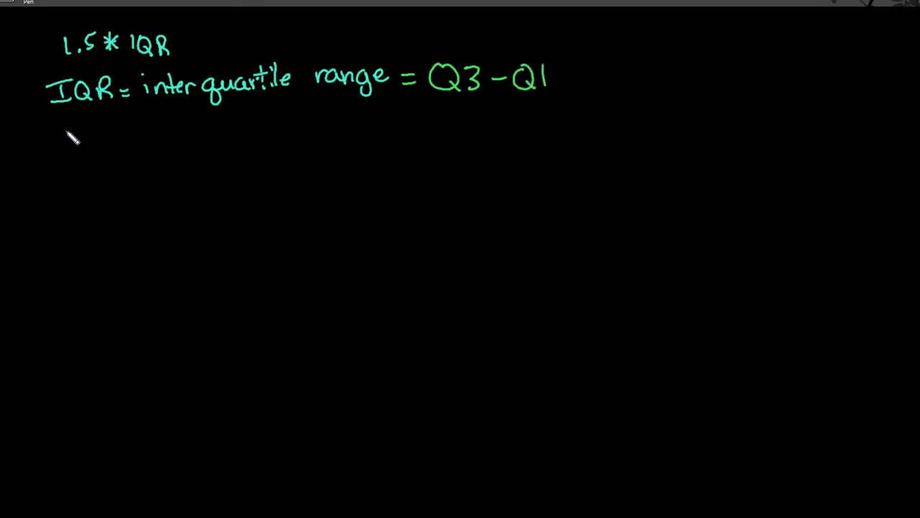
Handwrite the lower outlier limit in green on the third line as "Outliers: Q1 - 1.5(IQR)".
mouse_move(57, 129)
mouse_down()
mouse_move(45, 141)
mouse_move(63, 131)
mouse_move(101, 144)
mouse_up()
mouse_move(108, 132)
mouse_down()
mouse_move(108, 143)
mouse_move(128, 133)
mouse_up()
drag(133, 130, 127, 143)
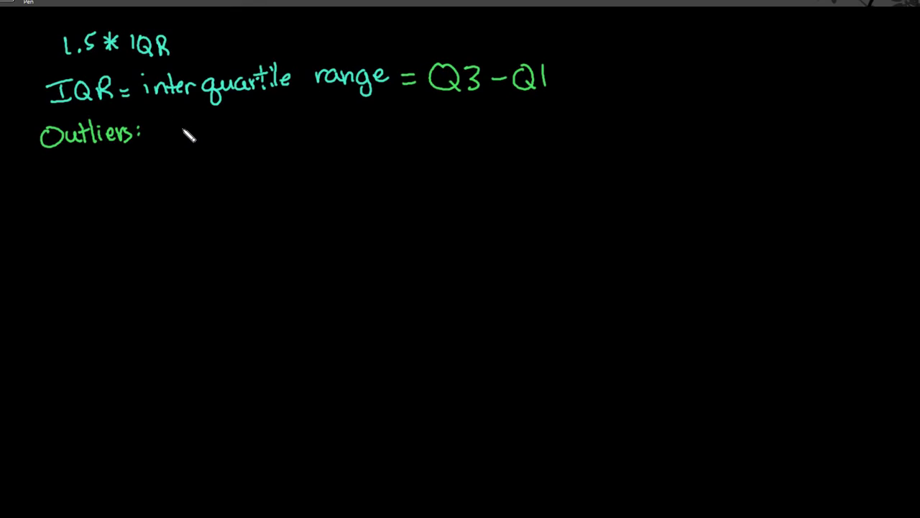
mouse_move(181, 117)
mouse_down()
mouse_move(191, 137)
mouse_move(222, 120)
mouse_move(253, 129)
mouse_move(265, 113)
mouse_move(275, 130)
mouse_move(294, 109)
mouse_up()
click(247, 129)
mouse_move(303, 111)
mouse_down()
mouse_move(295, 124)
mouse_move(305, 112)
mouse_up()
mouse_move(302, 124)
mouse_down()
mouse_move(311, 129)
mouse_move(322, 114)
mouse_move(331, 128)
mouse_up()
drag(328, 105, 330, 129)
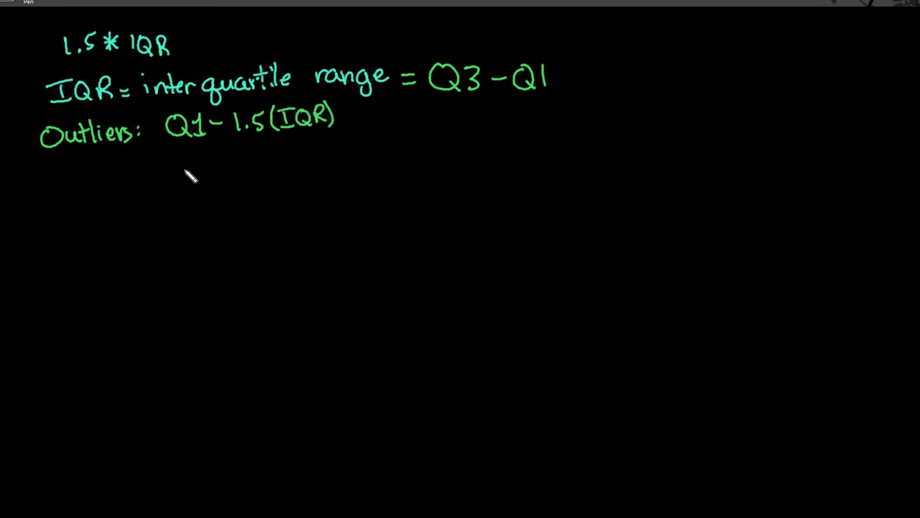
Handwrite the upper outlier limit "Q3 + 1.5(IQR)" in green beneath the lower limit.
mouse_move(182, 157)
mouse_down()
mouse_move(195, 175)
mouse_move(209, 166)
mouse_move(192, 176)
mouse_move(236, 163)
mouse_move(260, 170)
mouse_move(272, 151)
mouse_up()
click(254, 167)
mouse_move(285, 146)
mouse_down()
mouse_move(282, 171)
mouse_move(314, 159)
mouse_move(328, 167)
mouse_up()
mouse_move(331, 161)
mouse_down()
mouse_move(339, 145)
mouse_move(351, 148)
mouse_up()
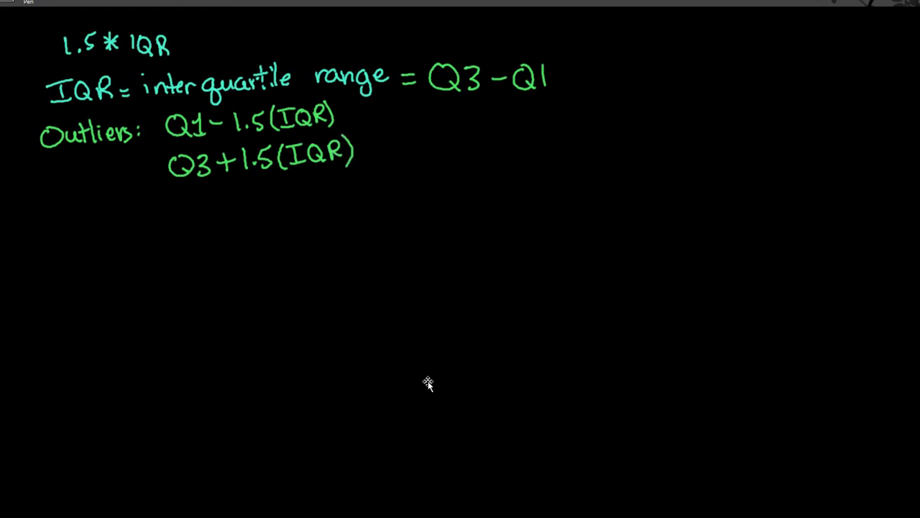
Switch back to Excel and handwrite "min" with the pink pencil beside the outlier point labelled 15.
key(alt+Tab)
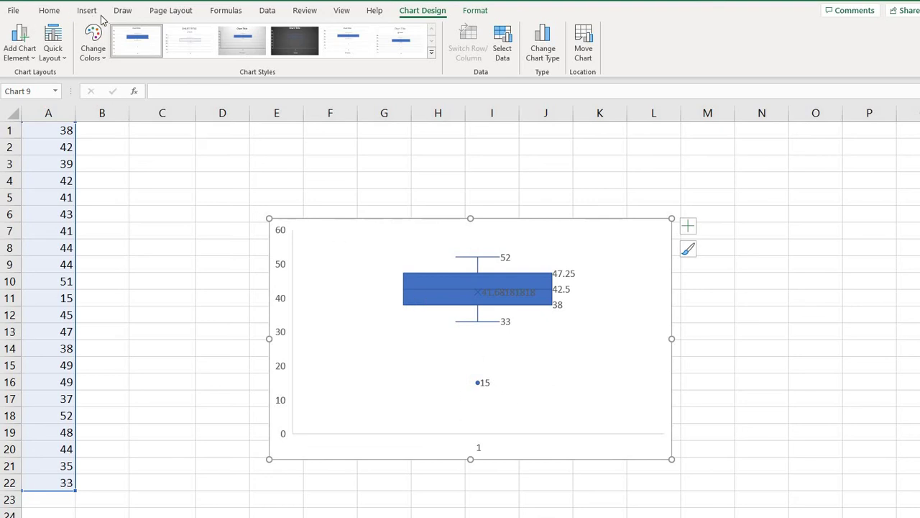
click(132, 13)
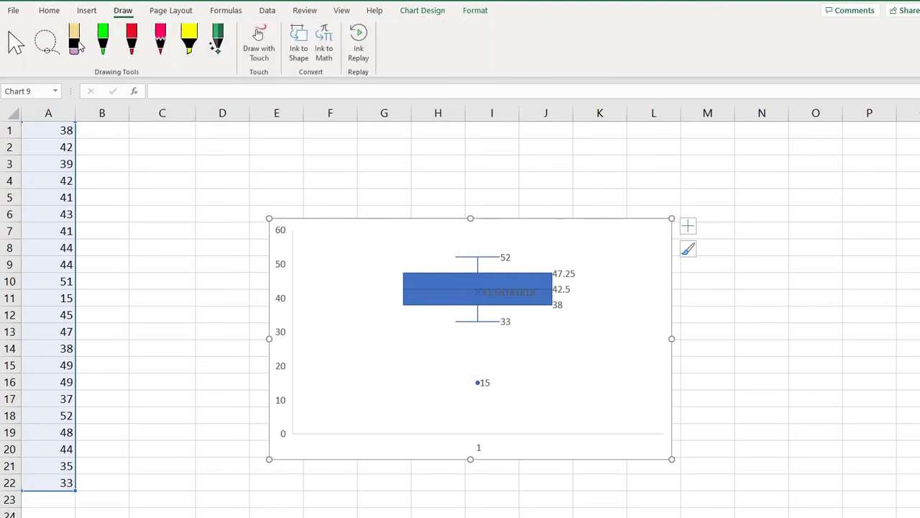
click(160, 40)
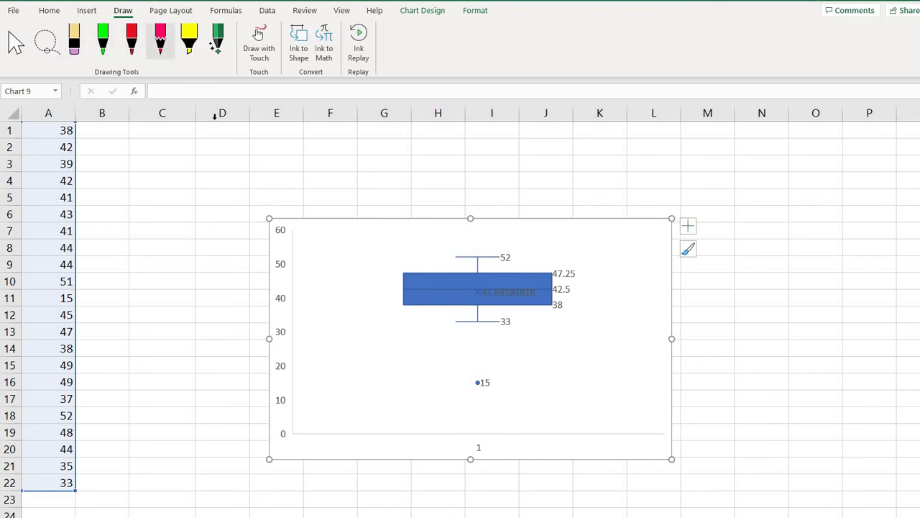
click(509, 384)
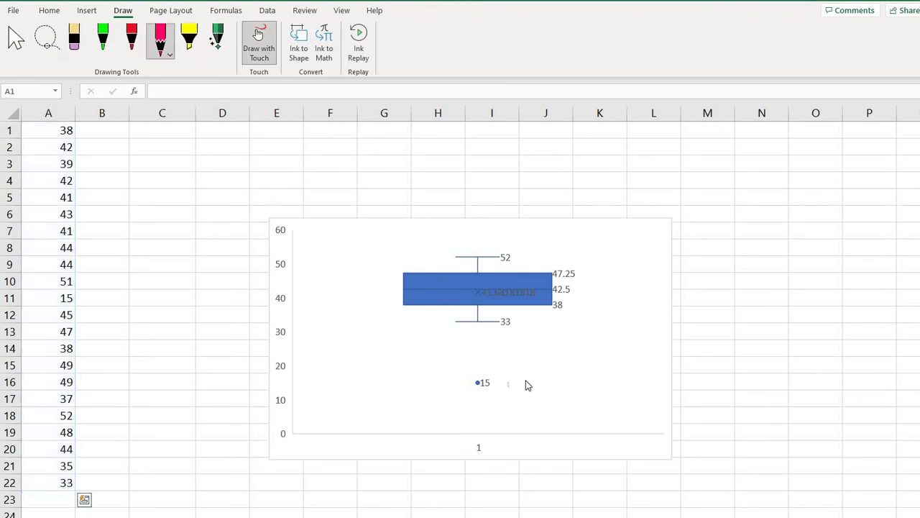
Mark the lower whisker end with a green arrow and "stop", followed by "whisker" written in purple.
click(104, 39)
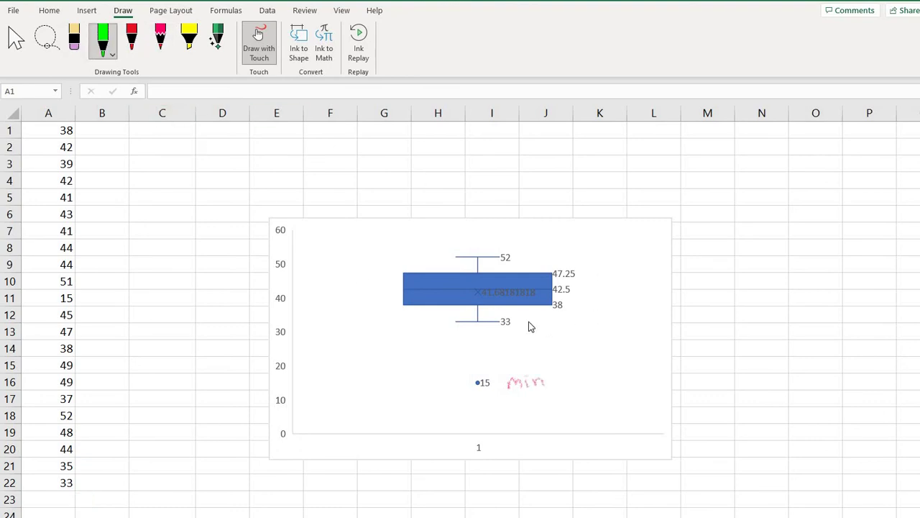
mouse_move(544, 325)
mouse_down()
mouse_move(524, 323)
mouse_move(568, 323)
mouse_up()
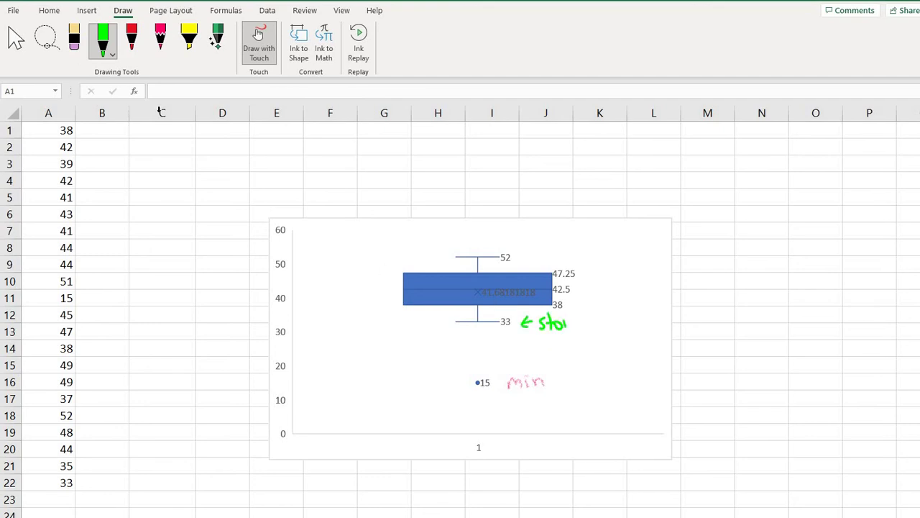
click(108, 54)
click(147, 159)
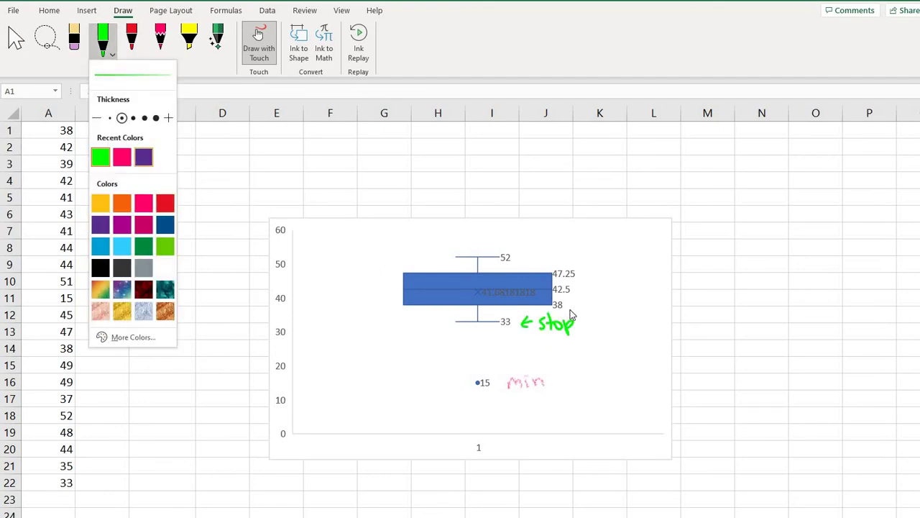
click(591, 330)
mouse_move(580, 311)
mouse_down()
mouse_move(617, 327)
mouse_move(645, 318)
mouse_up()
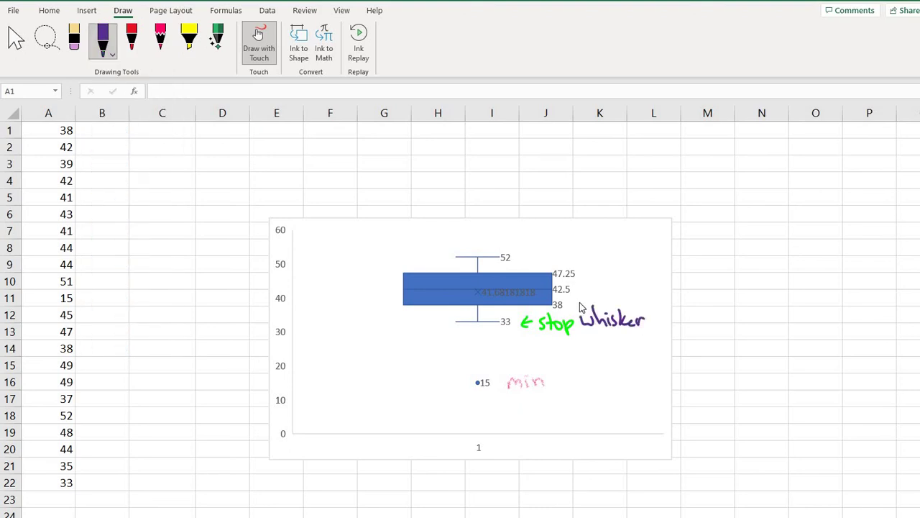
Draw purple arrows to the 38, 42.5, 47.25 and 52 labels and mark them "Q1", "Med or Q2", "Q3" and "max".
mouse_move(568, 303)
mouse_down()
mouse_move(610, 306)
mouse_move(575, 287)
mouse_move(633, 291)
mouse_up()
drag(642, 287, 681, 292)
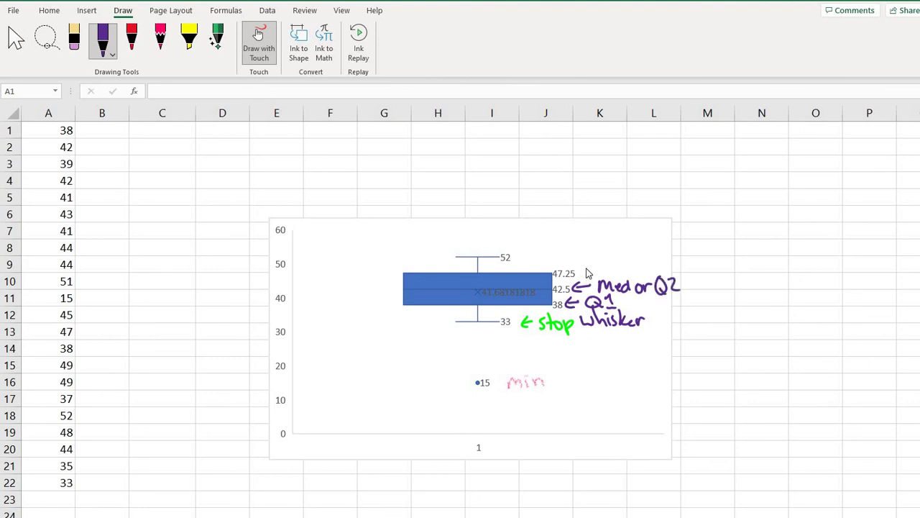
mouse_move(609, 262)
mouse_down()
mouse_move(601, 271)
mouse_move(627, 268)
mouse_move(619, 275)
mouse_up()
mouse_move(534, 249)
mouse_down()
mouse_move(515, 253)
mouse_move(586, 251)
mouse_move(575, 255)
mouse_up()
drag(575, 243, 565, 254)
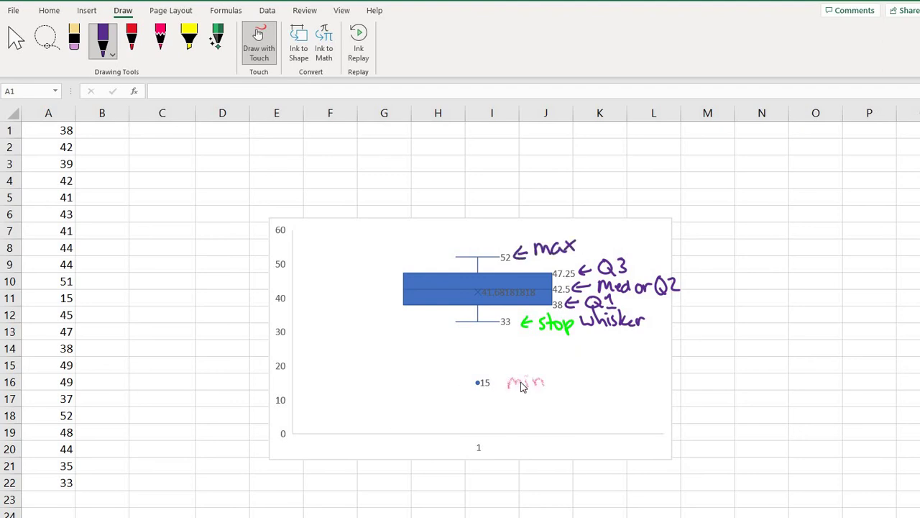
Retrace "min" in purple and put an asterisk beside each of the min, Q1, Q2, Q3 and max labels.
drag(553, 379, 563, 385)
drag(555, 381, 568, 379)
mouse_move(628, 300)
mouse_down()
mouse_move(635, 311)
mouse_move(627, 309)
mouse_up()
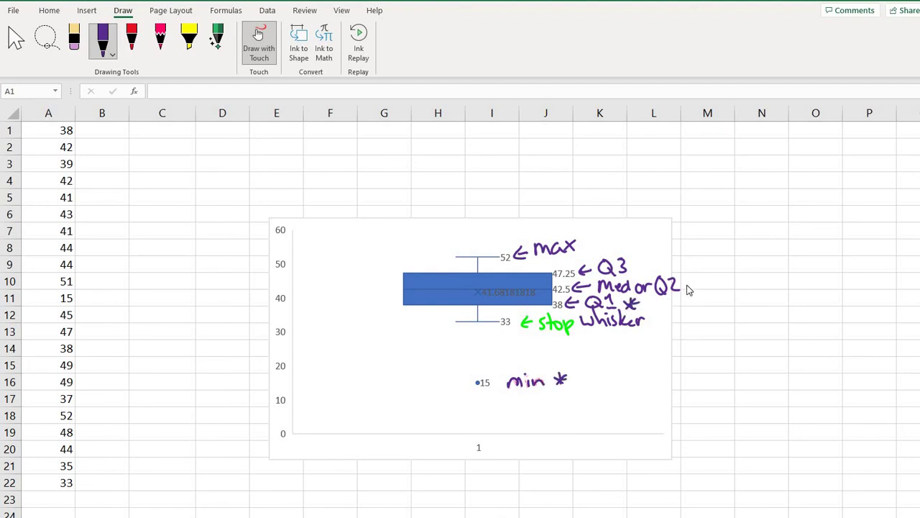
drag(690, 275, 696, 285)
drag(697, 277, 684, 286)
drag(629, 262, 637, 273)
drag(585, 240, 590, 252)
drag(595, 240, 584, 249)
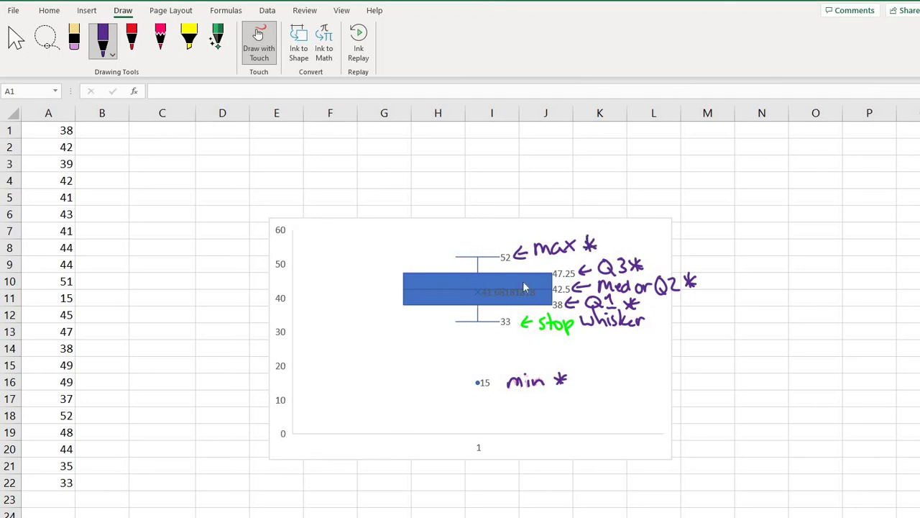
Draw a purple arrow to the X marker inside the box and label it "mean or average".
drag(460, 292, 384, 297)
drag(334, 317, 345, 314)
mouse_move(325, 343)
mouse_down()
mouse_move(317, 351)
mouse_move(365, 335)
mouse_move(367, 347)
mouse_move(381, 325)
mouse_up()
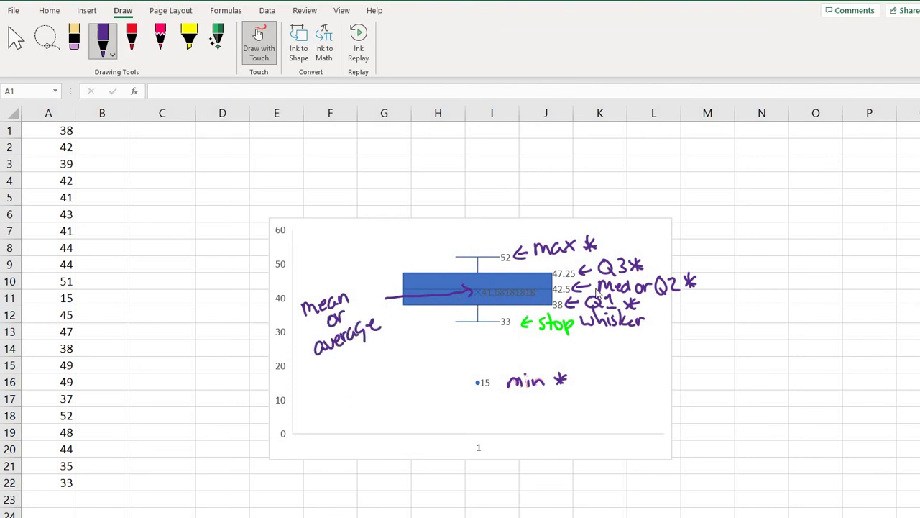